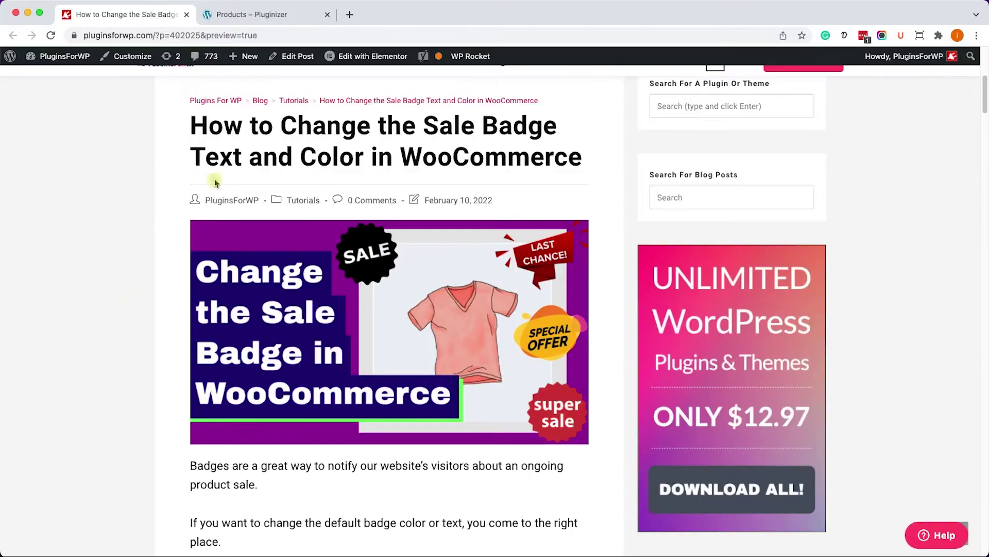
Check the shop page's current sale badges, then open the WordPress dashboard in a new tab.
{"action": "left_click", "coordinate": [282, 18]}
{"action": "mouse_move", "coordinate": [59, 58]}
{"action": "left_click", "coordinate": [59, 77], "text": "super"}
Open the child theme's functions.php in the Theme File Editor, ready at empty line 27.
{"action": "left_click", "coordinate": [352, 15]}
{"action": "left_click_drag", "start_coordinate": [352, 19], "coordinate": [293, 19]}
{"action": "left_click", "coordinate": [69, 372]}
{"action": "left_click", "coordinate": [73, 402]}
{"action": "left_click", "coordinate": [896, 283]}
{"action": "left_click", "coordinate": [367, 443]}
Copy the tutorial's sale badge code snippet and paste it onto line 27 of functions.php.
{"action": "left_click", "coordinate": [133, 14]}
{"action": "scroll", "coordinate": [279, 283], "scroll_direction": "down", "scroll_amount": 20}
{"action": "scroll", "coordinate": [279, 283], "scroll_direction": "down", "scroll_amount": 15}
{"action": "left_click_drag", "start_coordinate": [446, 249], "coordinate": [223, 220]}
{"action": "right_click", "coordinate": [245, 224]}
{"action": "left_click", "coordinate": [262, 248]}
{"action": "left_click", "coordinate": [261, 222]}
{"action": "left_click", "coordinate": [261, 16]}
{"action": "key", "text": "super+v"}
Replace TEXT-GOES-HERE with 'LIMITED TIME!', update functions.php, and reload the shop page.
{"action": "left_click_drag", "start_coordinate": [655, 429], "coordinate": [717, 432]}
{"action": "type", "text": "L"}
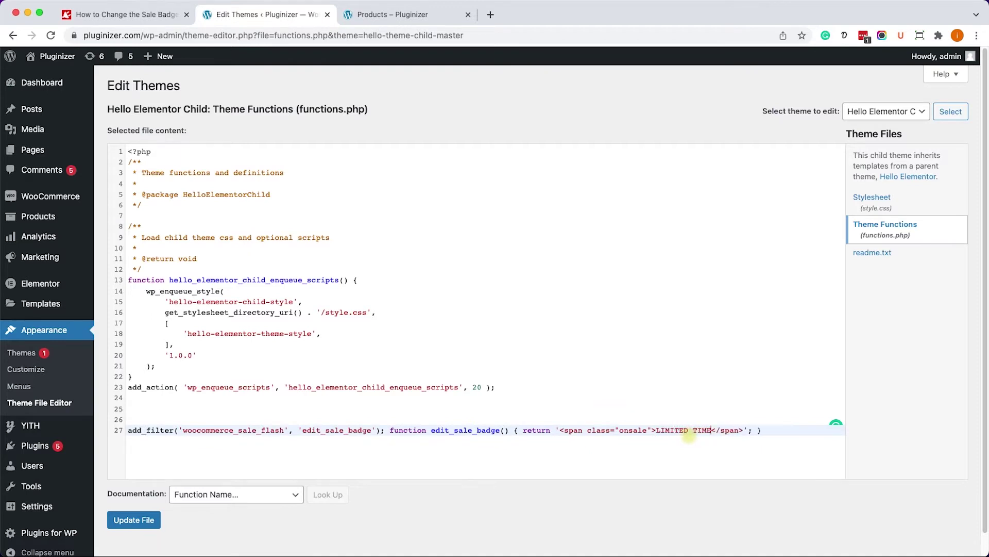
{"action": "left_click", "coordinate": [131, 520]}
{"action": "left_click", "coordinate": [369, 15]}
{"action": "left_click", "coordinate": [51, 35]}
Open the Beanie with Logo product page and select the tutorial's badge colour CSS snippet.
{"action": "left_click", "coordinate": [312, 291]}
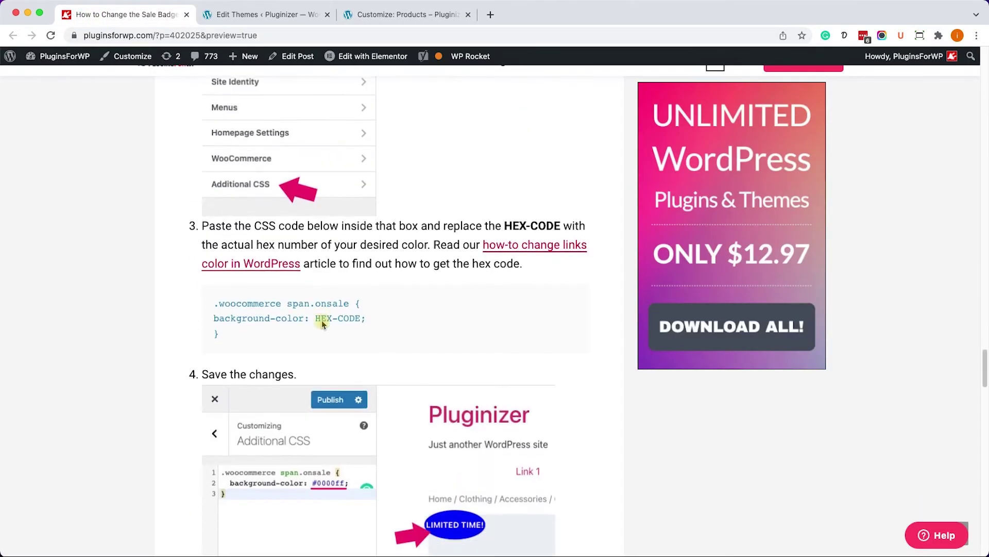
{"action": "left_click_drag", "start_coordinate": [247, 334], "coordinate": [212, 303]}
Paste the .woocommerce span.onsale rule into Additional CSS with background-color #0000ff.
{"action": "right_click", "coordinate": [226, 312]}
{"action": "left_click", "coordinate": [252, 334]}
{"action": "left_click", "coordinate": [376, 14]}
{"action": "key", "text": "super+v"}
{"action": "left_click_drag", "start_coordinate": [102, 144], "coordinate": [140, 144]}
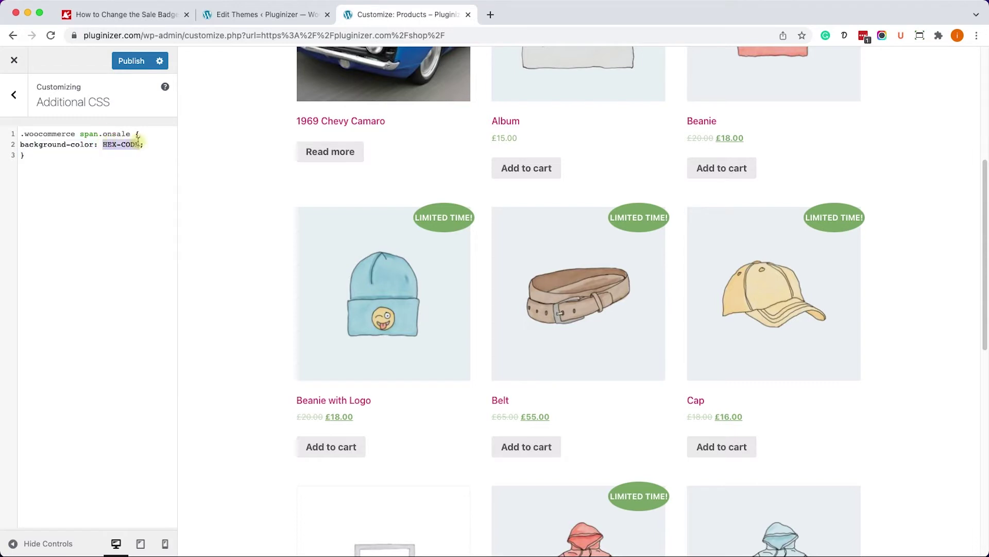
{"action": "type", "text": "#0000ff"}
{"action": "left_click", "coordinate": [102, 208]}
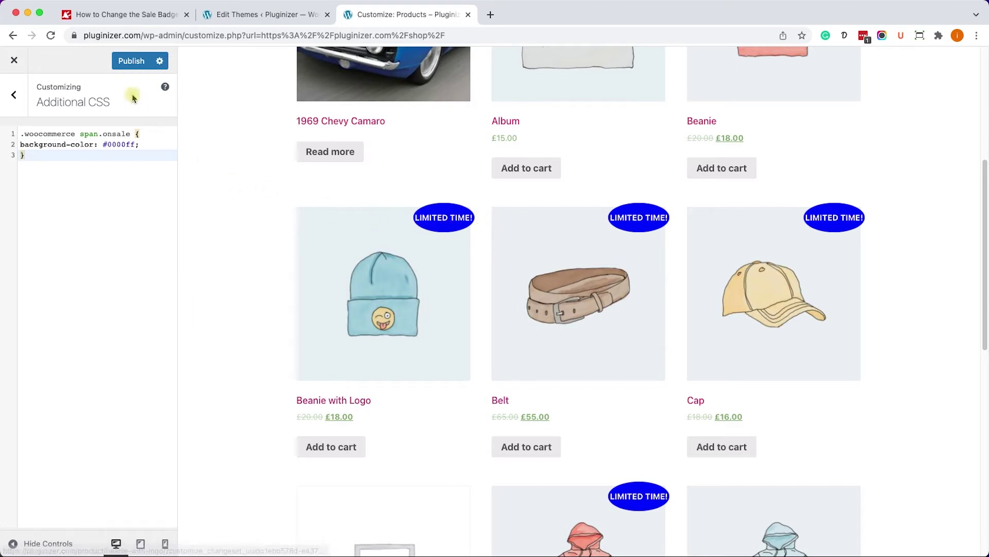
Publish the blue badge Additional CSS in the Customizer.
{"action": "left_click", "coordinate": [125, 64]}
{"action": "left_click", "coordinate": [154, 15]}
Copy the tutorial's display:none badge-hiding snippet and select all existing Additional CSS.
{"action": "scroll", "coordinate": [246, 257], "scroll_direction": "down", "scroll_amount": 2}
{"action": "left_click", "coordinate": [246, 256]}
{"action": "scroll", "coordinate": [249, 265], "scroll_direction": "down", "scroll_amount": 15}
{"action": "left_click_drag", "start_coordinate": [233, 207], "coordinate": [205, 168]}
{"action": "right_click", "coordinate": [222, 173]}
{"action": "left_click", "coordinate": [232, 199]}
{"action": "left_click", "coordinate": [370, 22]}
{"action": "left_click_drag", "start_coordinate": [64, 170], "coordinate": [1, 124]}
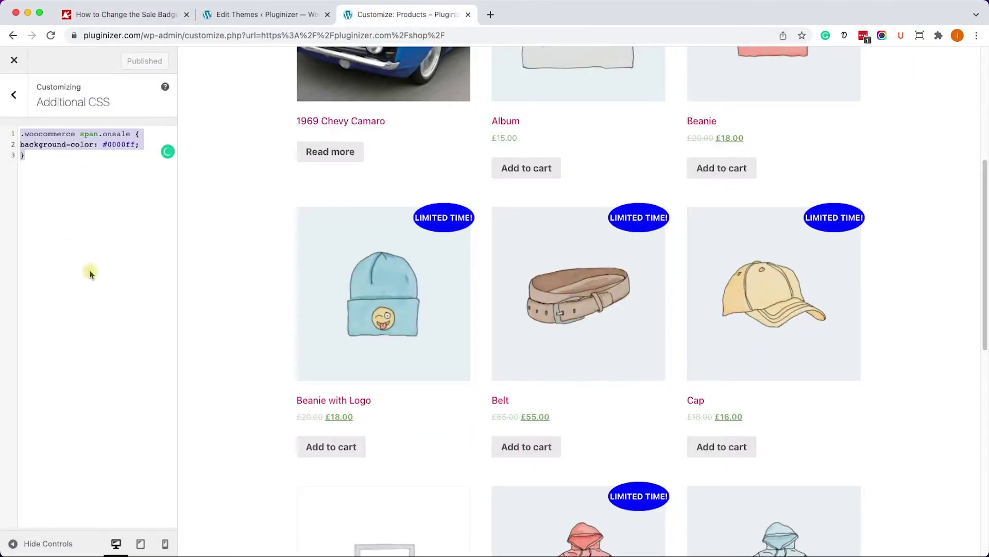